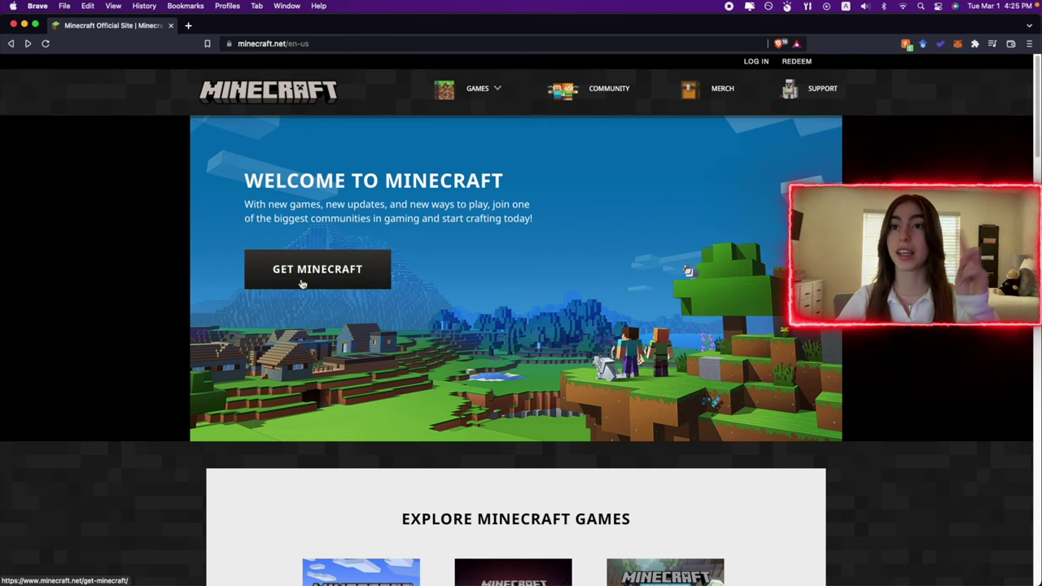
Go through Get Minecraft, Computer and Minecraft: Java Edition to Buy Minecraft.
{"action": "left_click", "coordinate": [481, 89]}
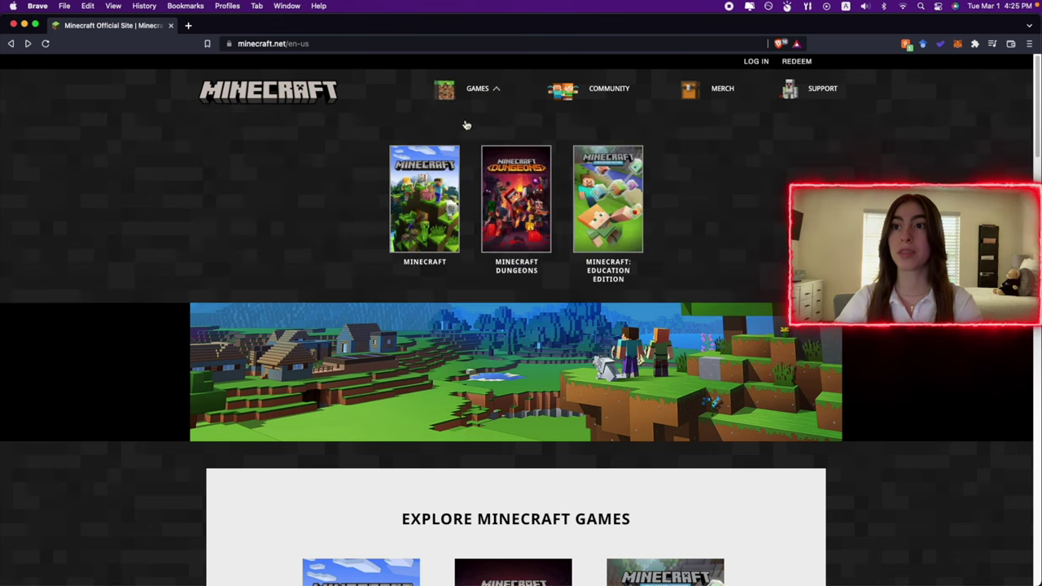
{"action": "left_click", "coordinate": [437, 207]}
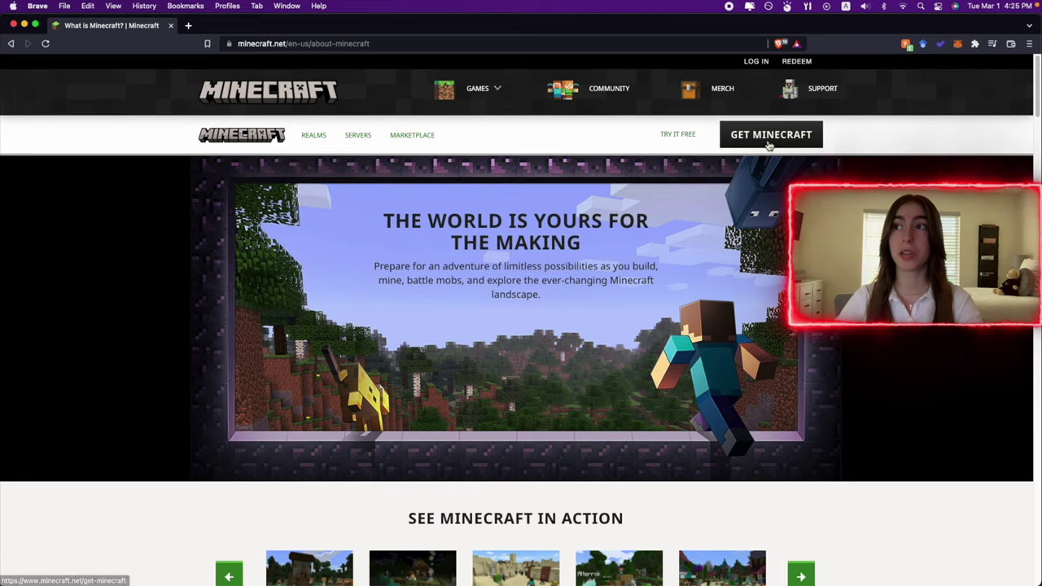
{"action": "left_click", "coordinate": [770, 137]}
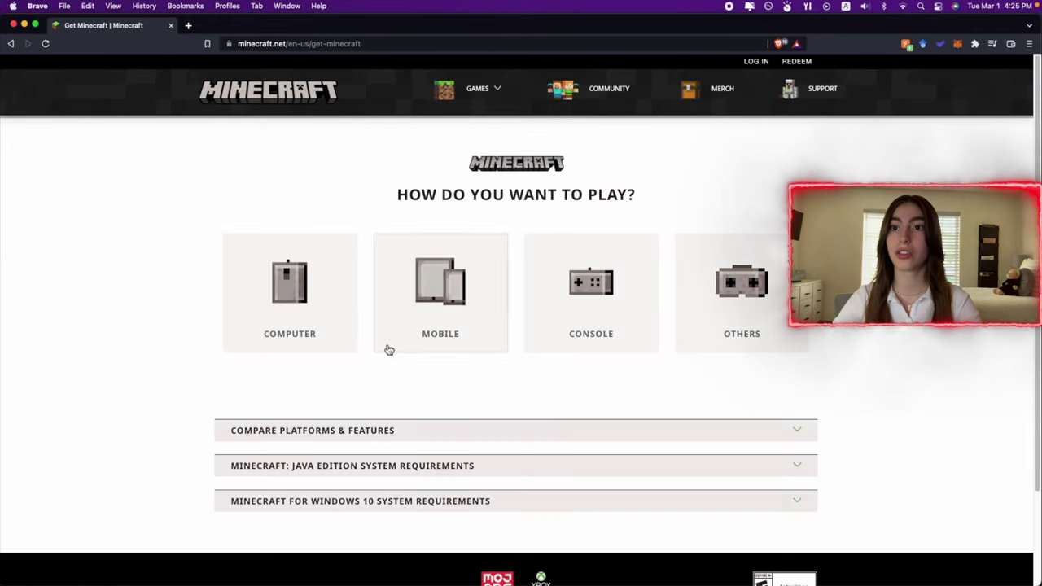
{"action": "left_click", "coordinate": [346, 325]}
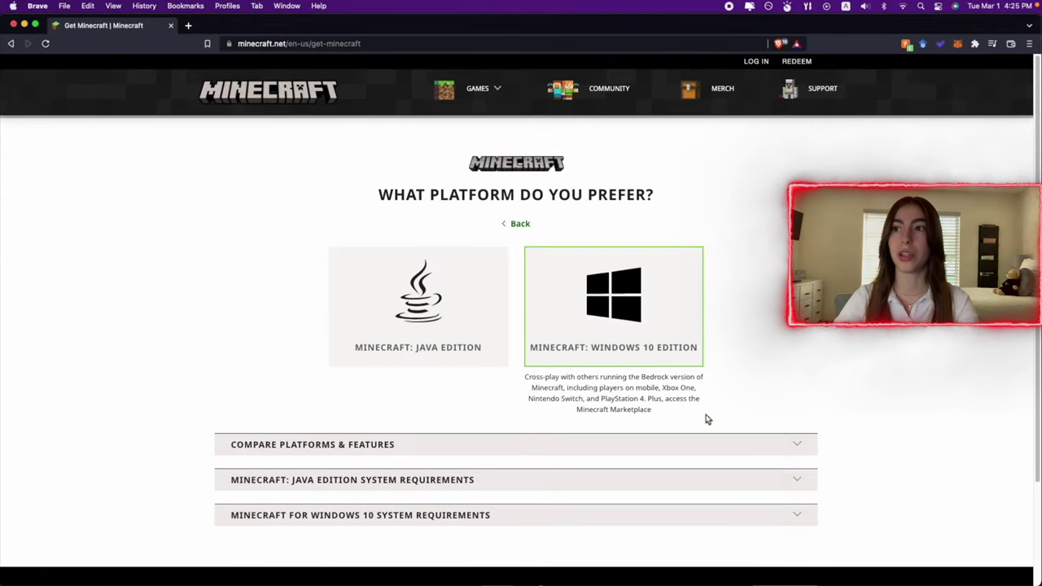
{"action": "left_click", "coordinate": [461, 337]}
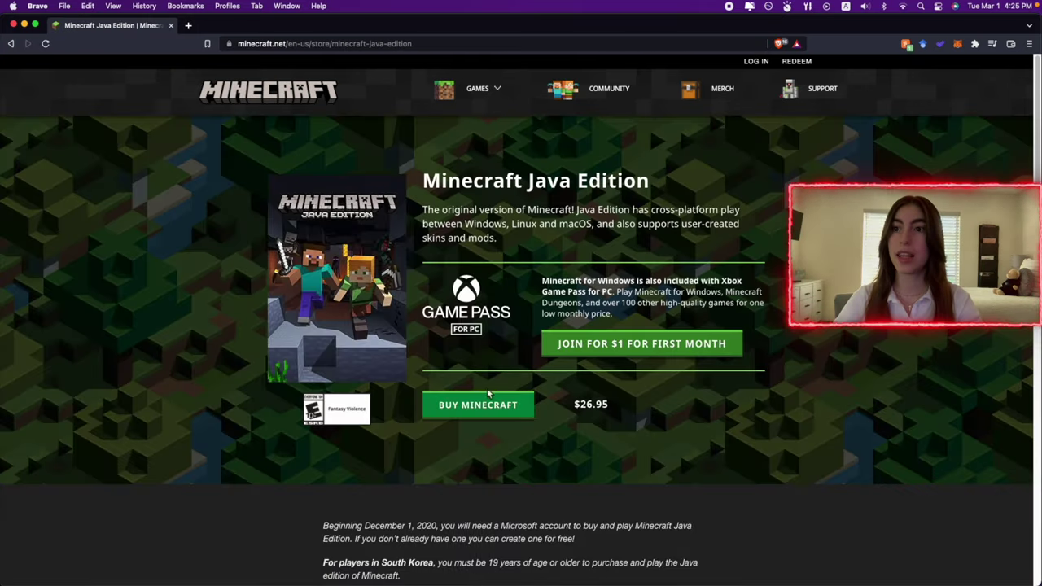
{"action": "left_click", "coordinate": [490, 401]}
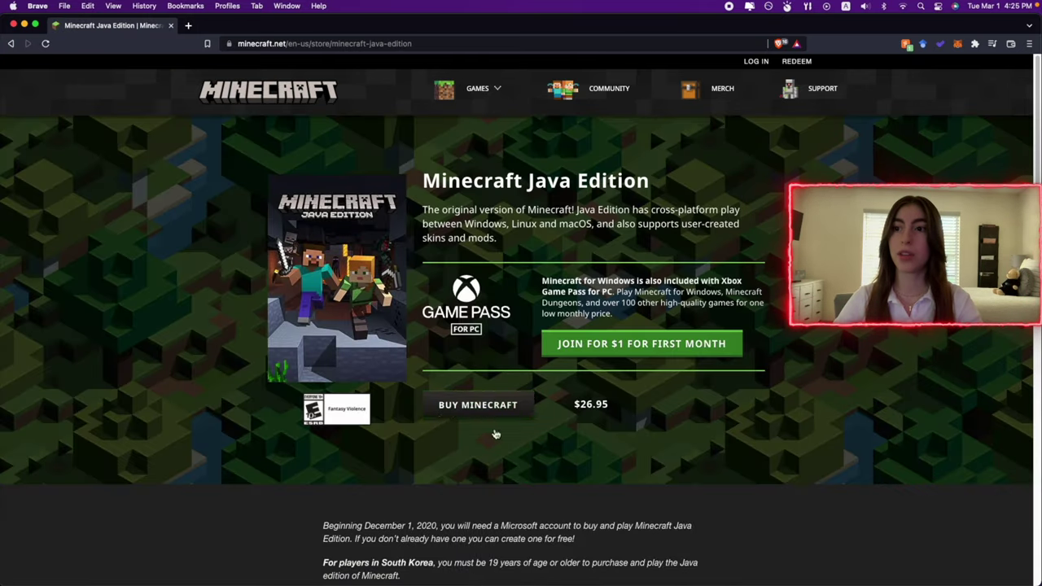
{"action": "left_click", "coordinate": [478, 407]}
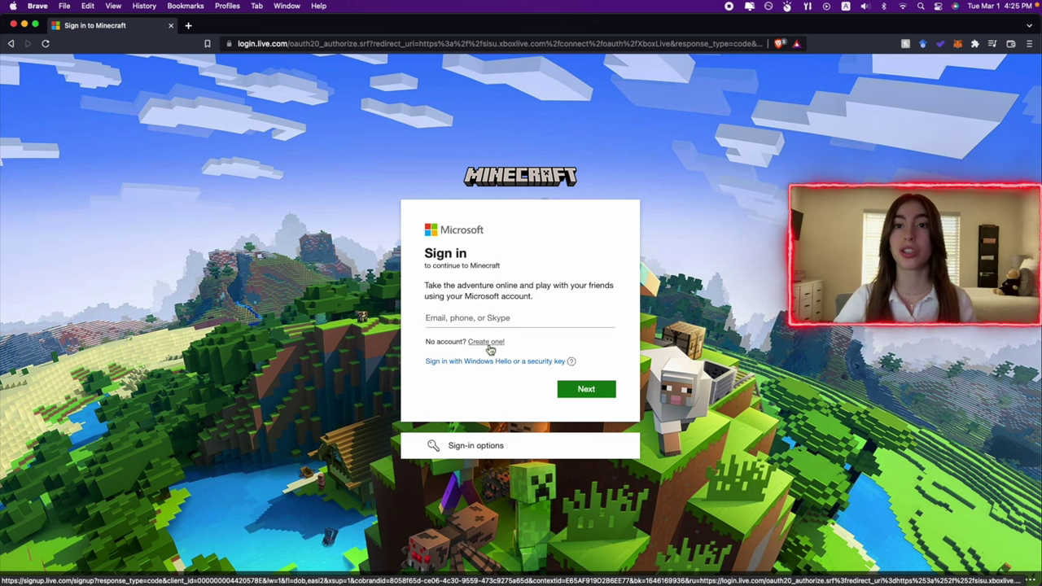
Create a new Microsoft account with an email and password, choosing October as birth month.
{"action": "left_click", "coordinate": [490, 348]}
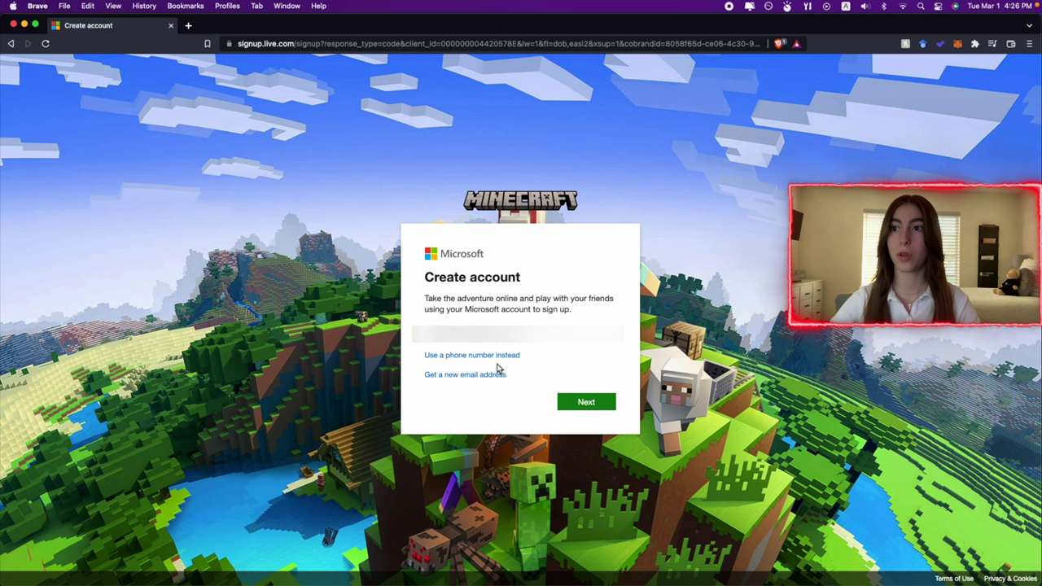
{"action": "left_click", "coordinate": [588, 407]}
{"action": "key", "text": "Return"}
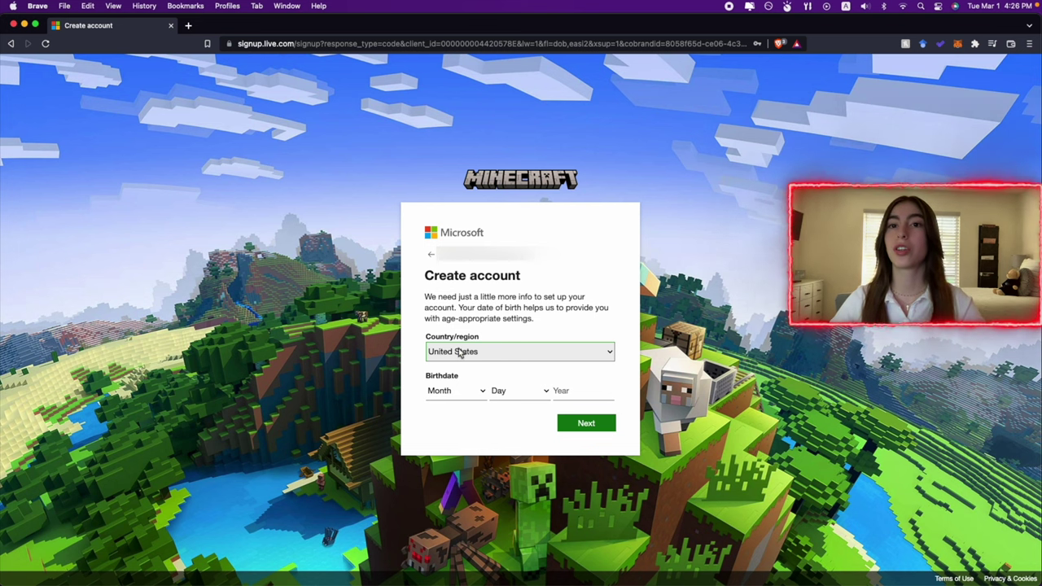
{"action": "left_click", "coordinate": [467, 397]}
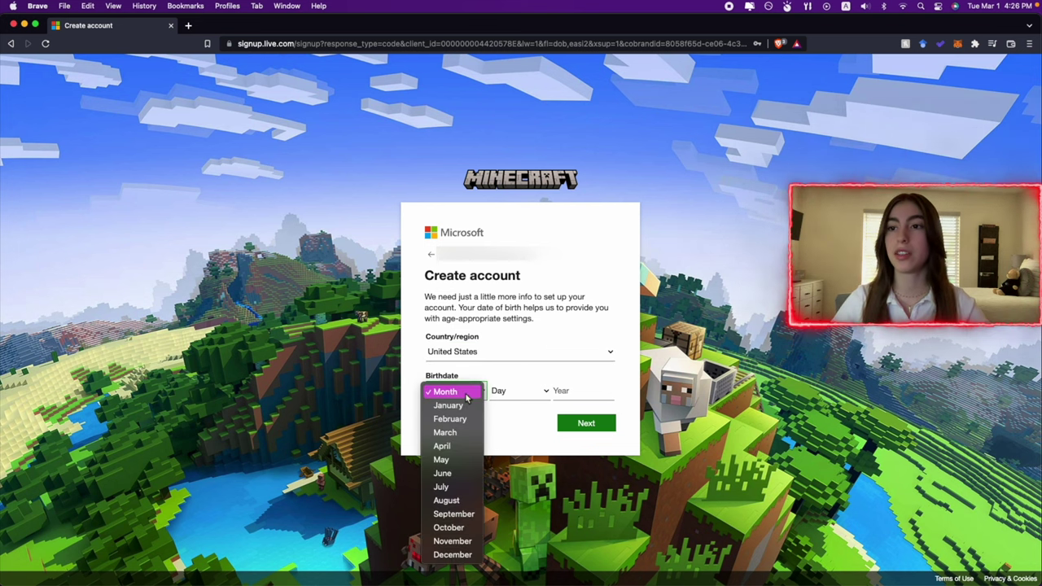
{"action": "left_click", "coordinate": [450, 527]}
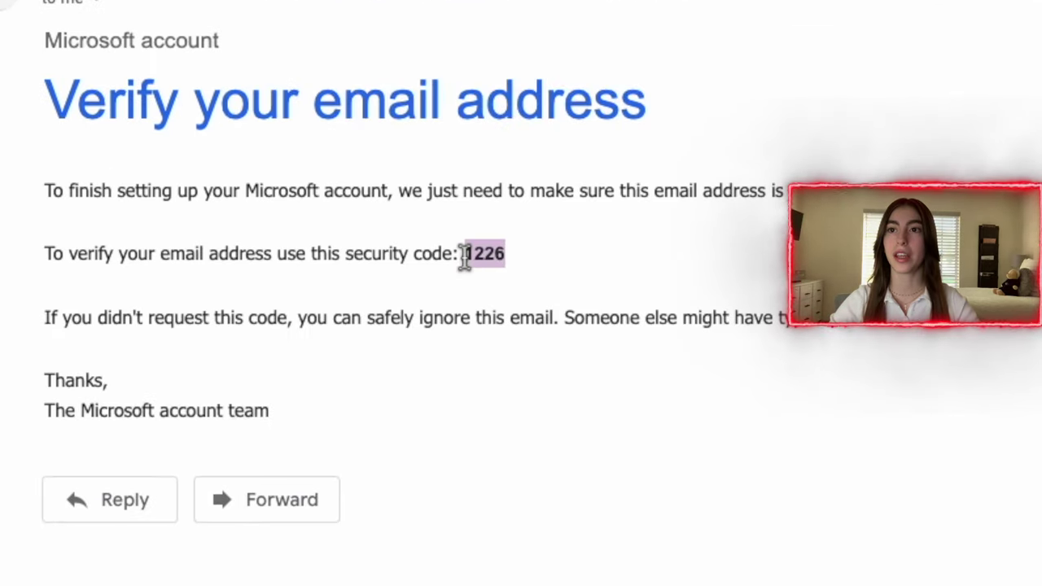
Paste the emailed security code, submit it, and solve the robot puzzle by picking the snake tile.
{"action": "left_click", "coordinate": [147, 33]}
{"action": "left_click", "coordinate": [486, 329]}
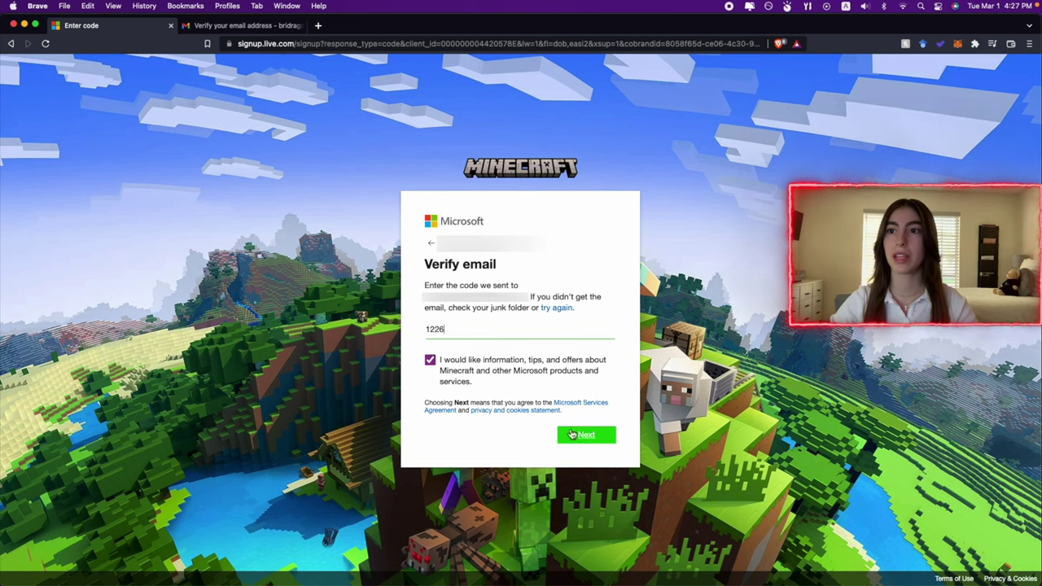
{"action": "left_click", "coordinate": [586, 437]}
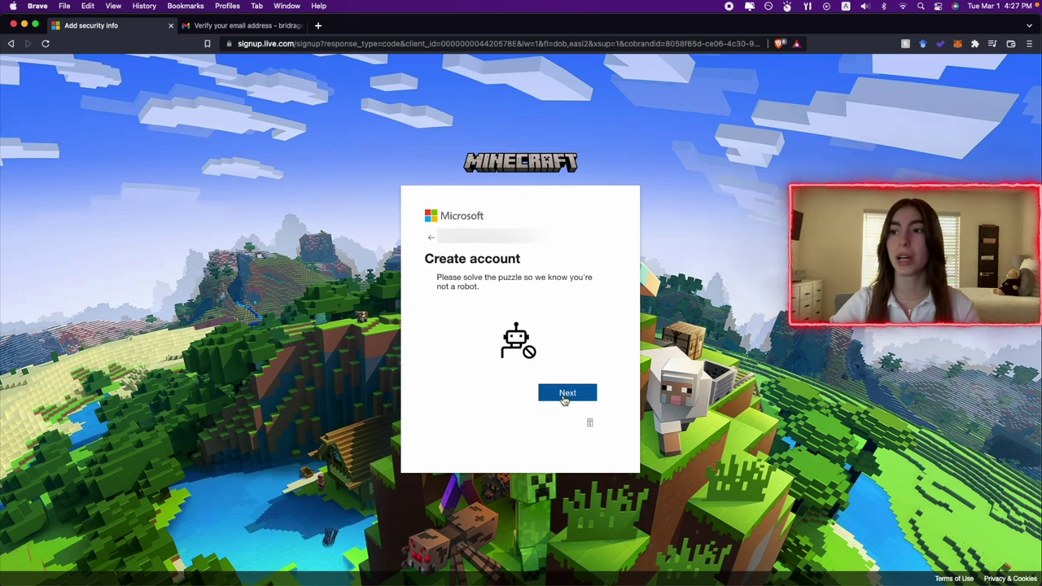
{"action": "left_click", "coordinate": [565, 395]}
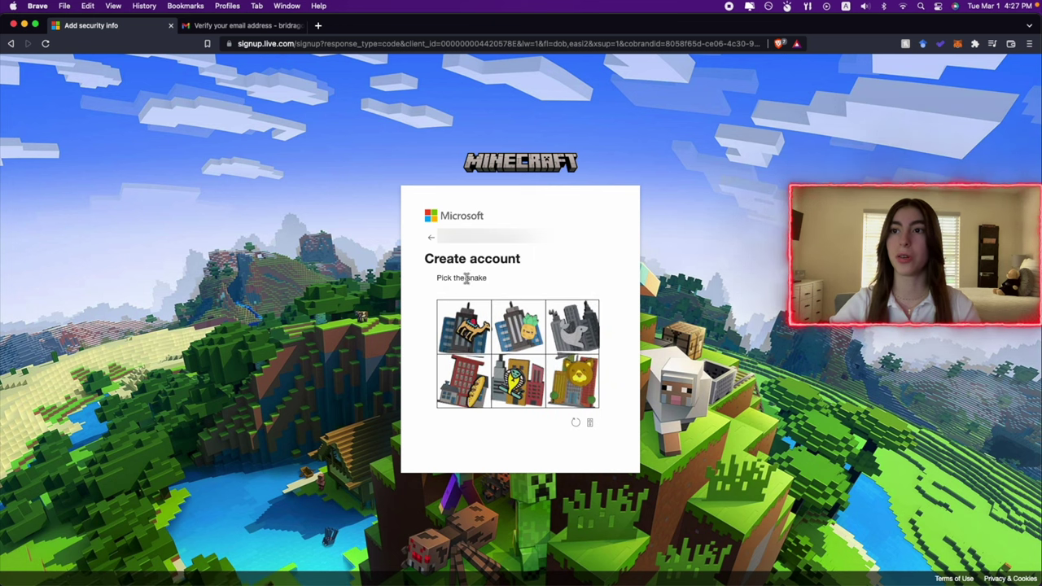
{"action": "left_click", "coordinate": [526, 402]}
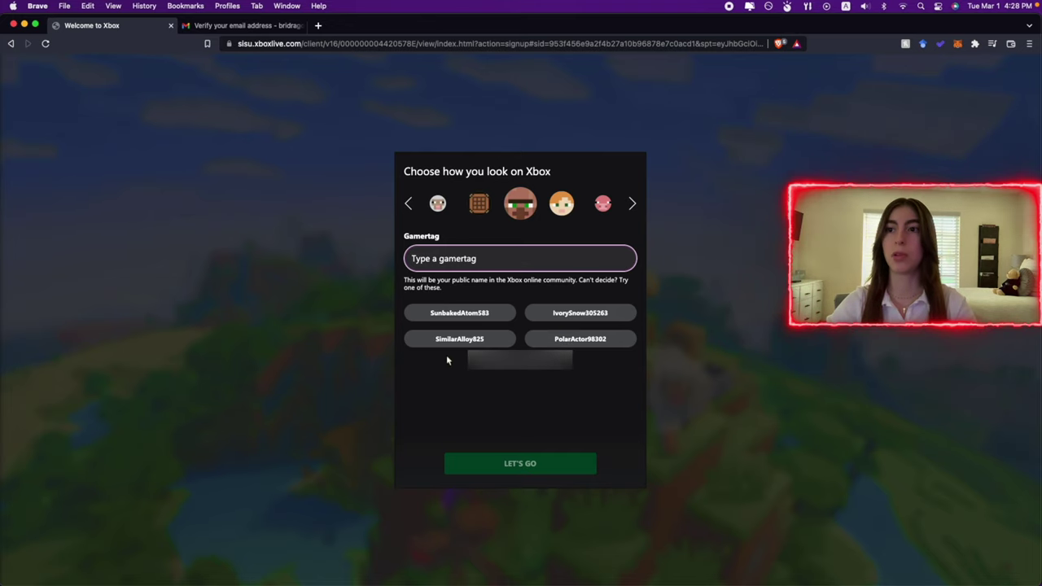
Choose the Steve avatar and a suggested gamertag for the Xbox profile.
{"action": "left_click", "coordinate": [633, 204]}
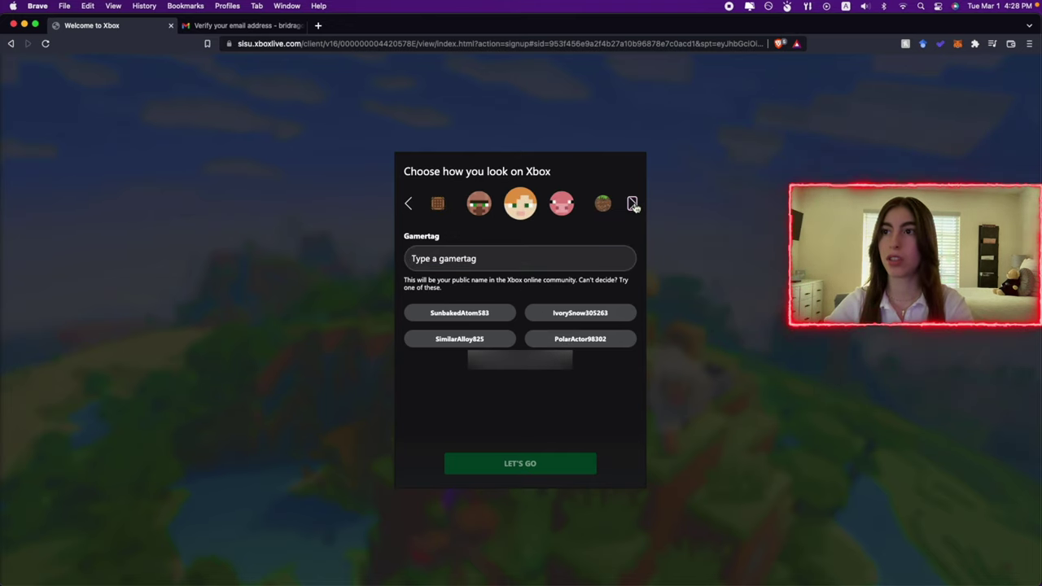
{"action": "left_click", "coordinate": [632, 204]}
{"action": "left_click", "coordinate": [633, 203]}
{"action": "left_click", "coordinate": [632, 204]}
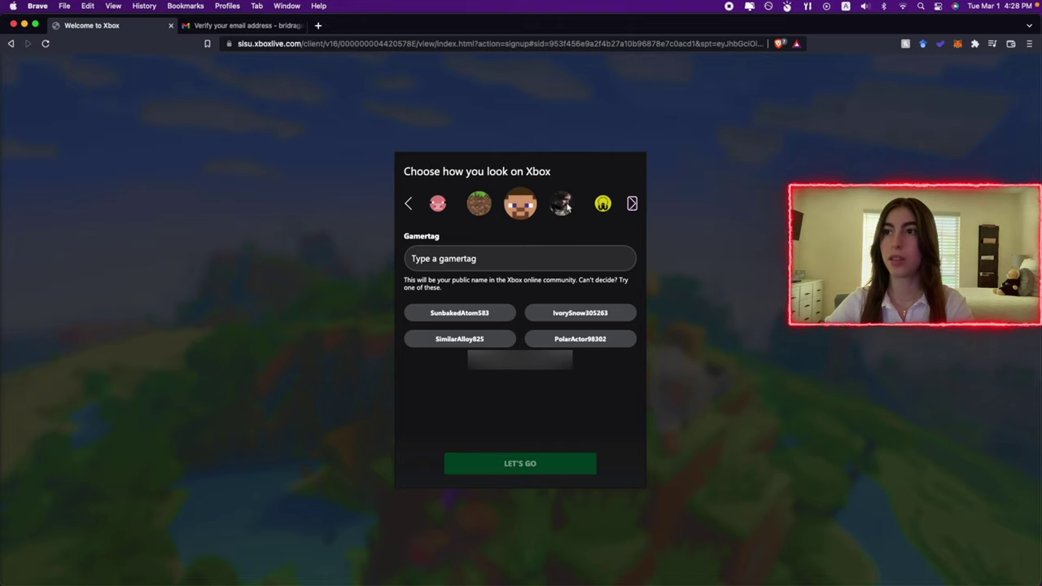
{"action": "left_click", "coordinate": [593, 341]}
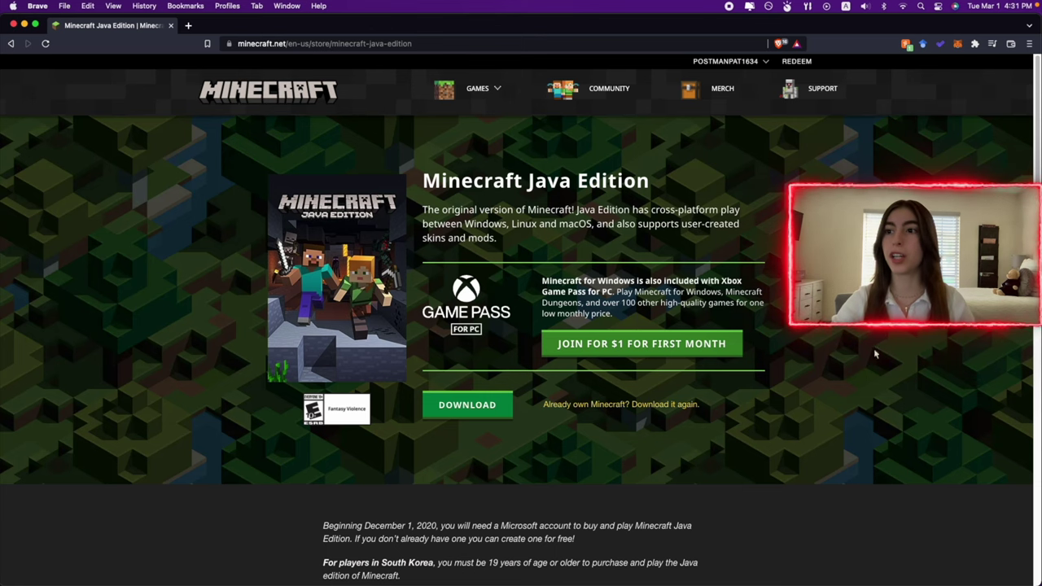
Navigate back through Minecraft.net to the Java Edition for computer download page.
{"action": "left_click_drag", "start_coordinate": [545, 407], "coordinate": [677, 407]}
{"action": "mouse_move", "coordinate": [454, 81]}
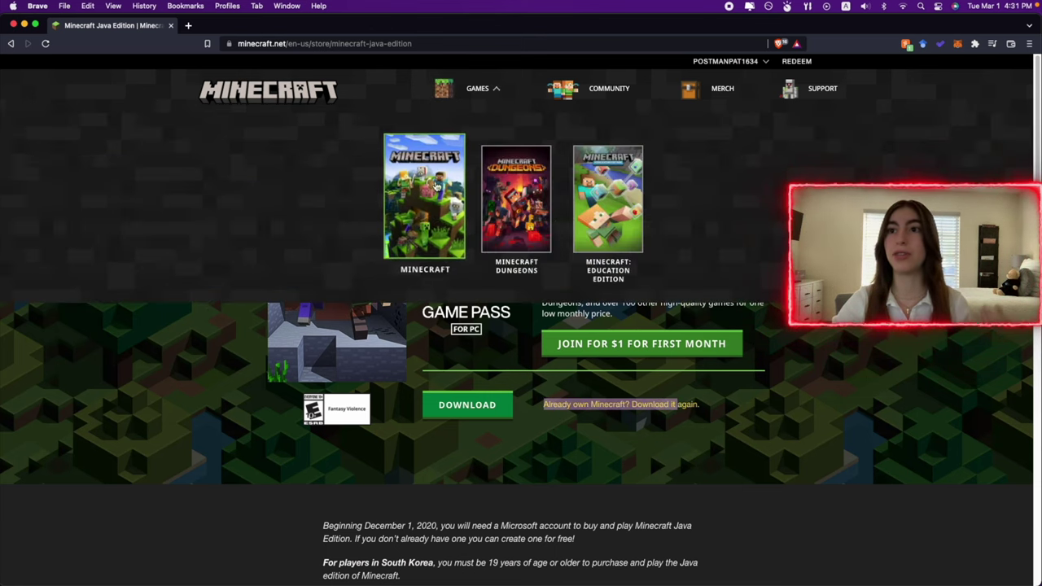
{"action": "left_click", "coordinate": [435, 186]}
{"action": "left_click", "coordinate": [798, 144]}
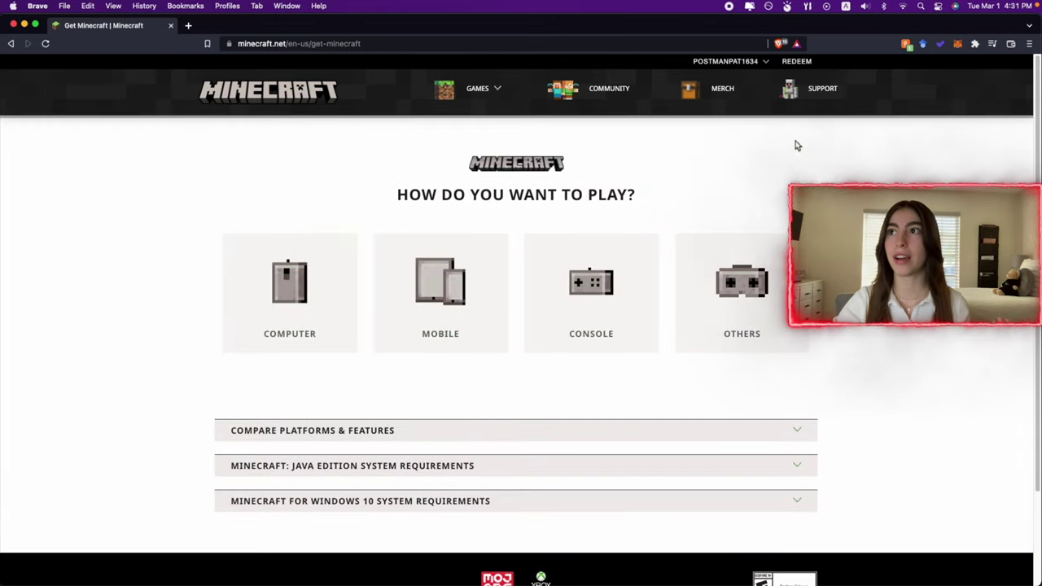
{"action": "left_click", "coordinate": [330, 321]}
{"action": "left_click", "coordinate": [446, 316]}
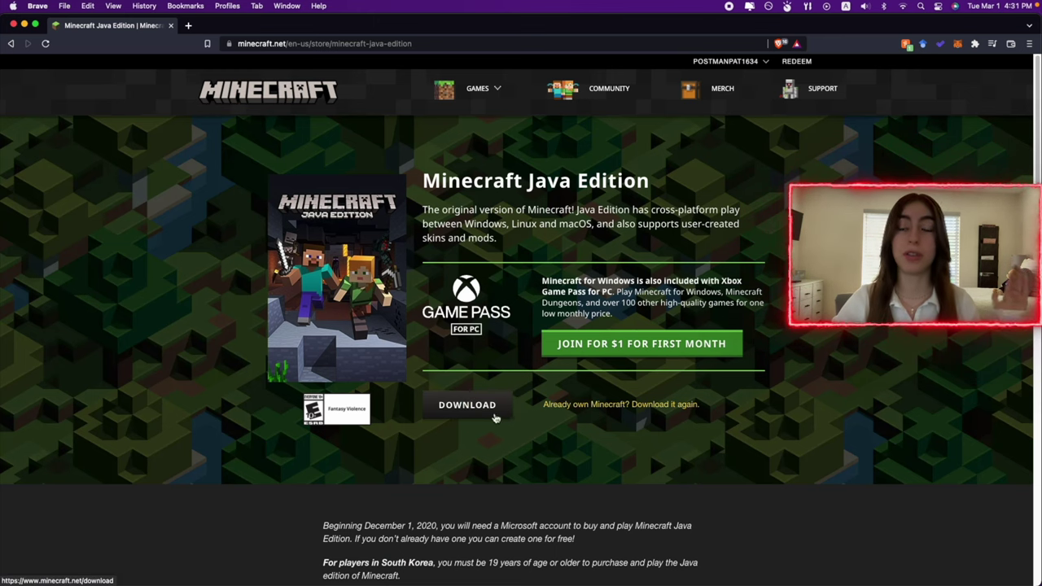
{"action": "left_click", "coordinate": [492, 416]}
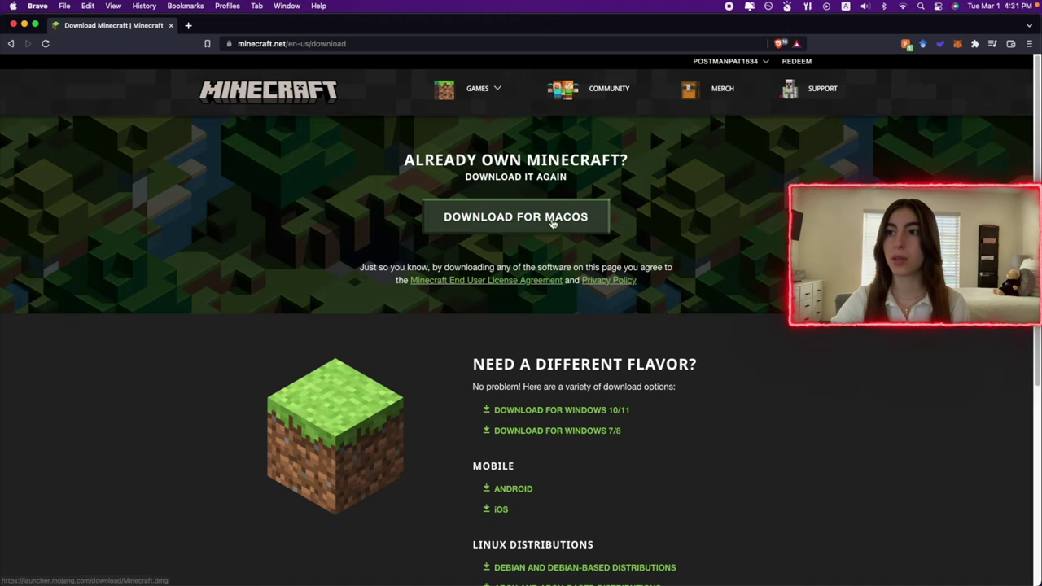
Save the macOS installer to the Desktop and drag Minecraft into Applications.
{"action": "left_click", "coordinate": [551, 227]}
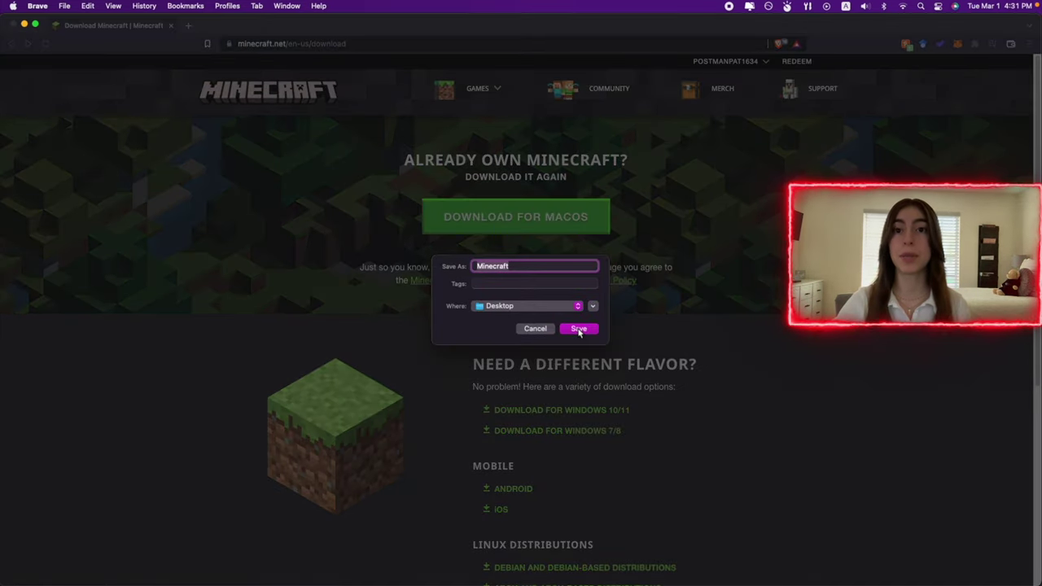
{"action": "left_click", "coordinate": [580, 329]}
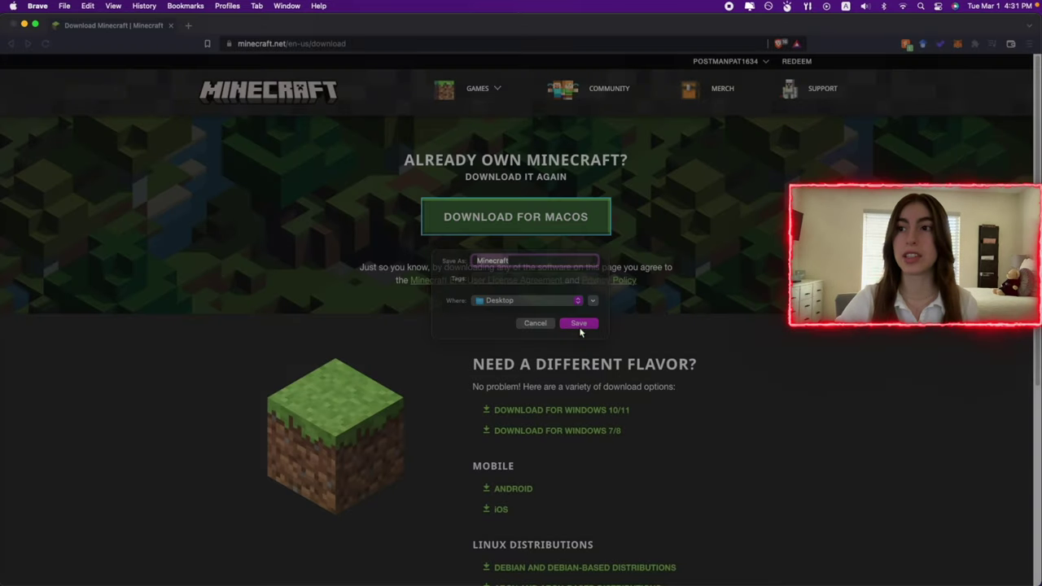
{"action": "left_click", "coordinate": [74, 571]}
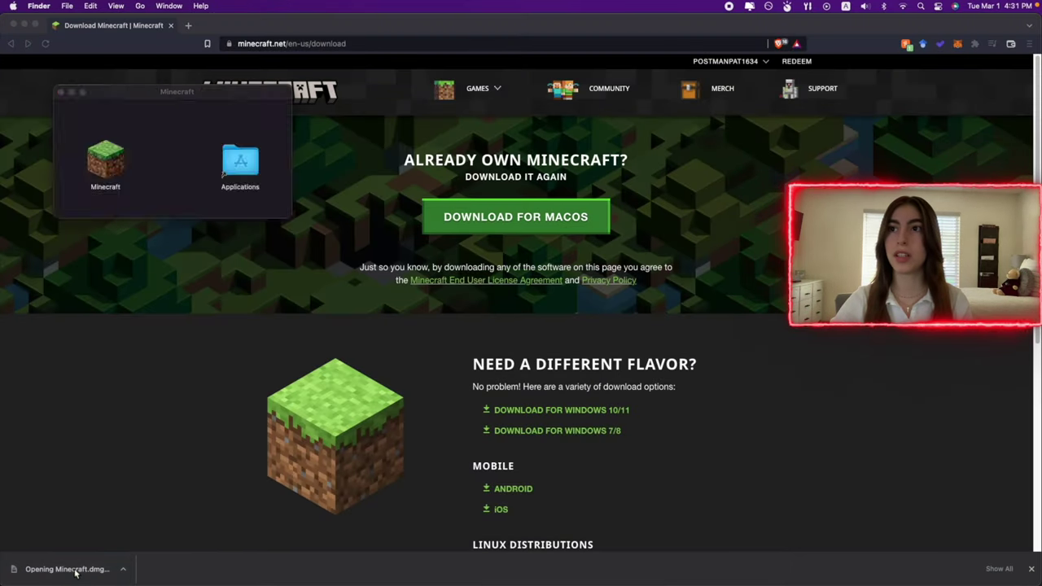
{"action": "left_click_drag", "start_coordinate": [111, 167], "coordinate": [240, 165]}
{"action": "left_click", "coordinate": [60, 92]}
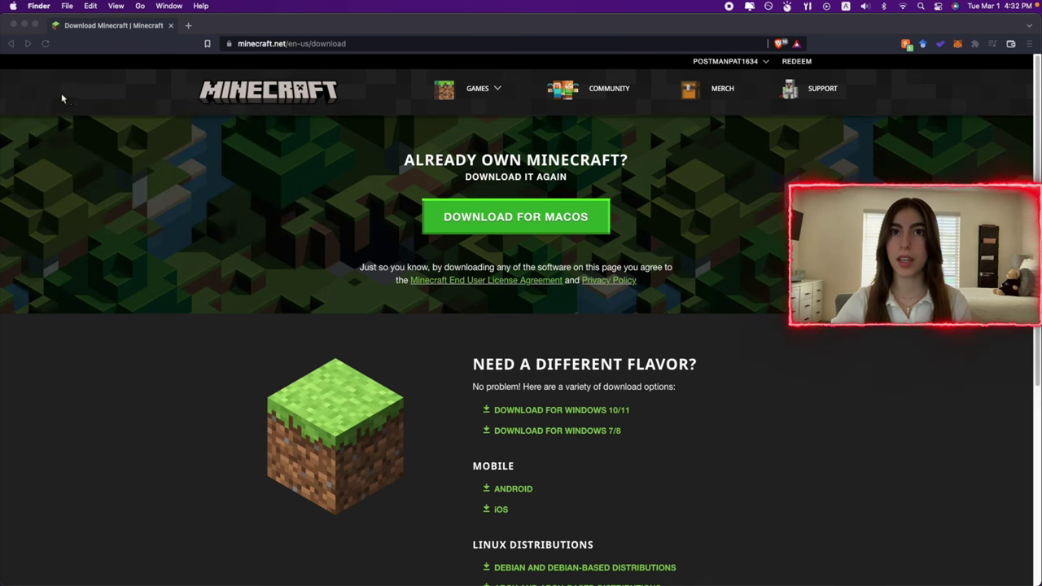
Hide the browser and launch Minecraft from Spotlight by searching 'mine'.
{"action": "left_click", "coordinate": [250, 26]}
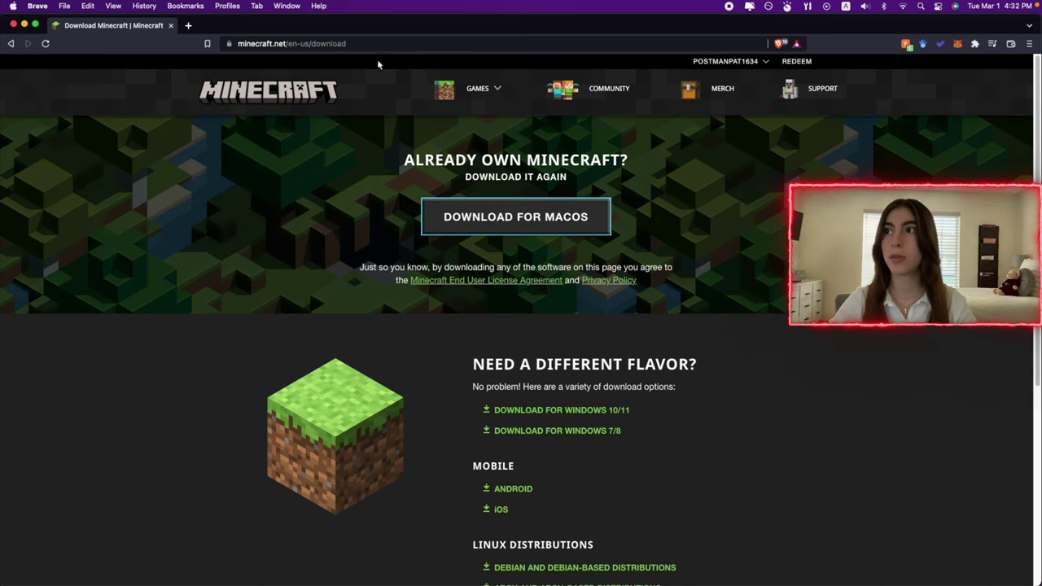
{"action": "key", "text": "super+q"}
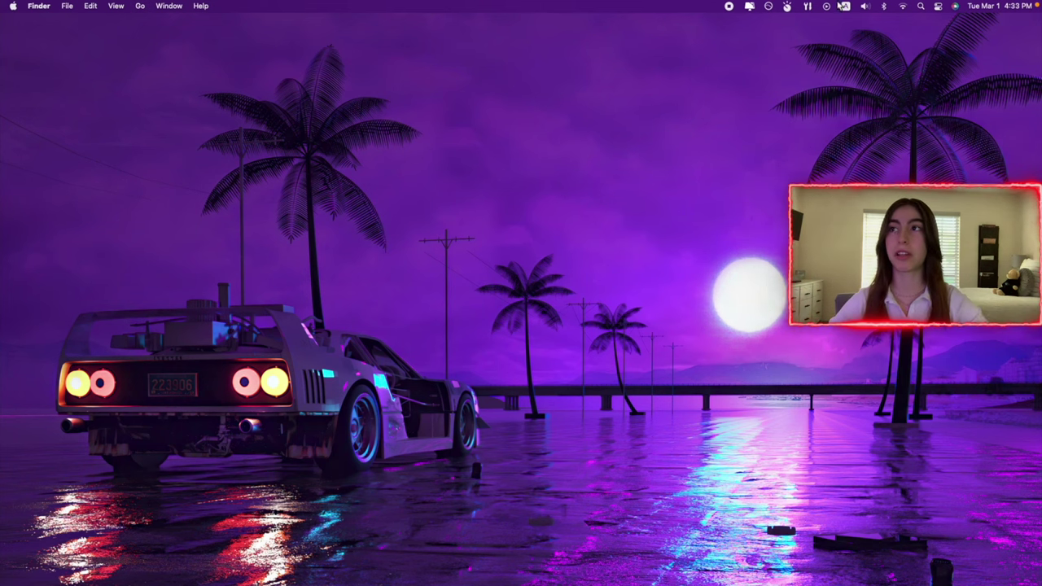
{"action": "left_click", "coordinate": [923, 8]}
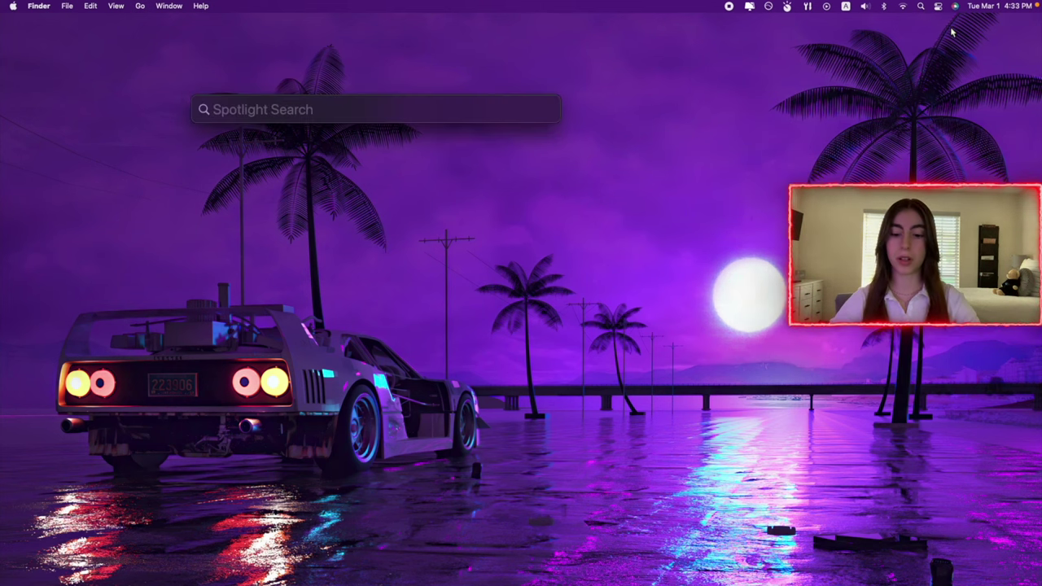
{"action": "type", "text": "mine"}
{"action": "key", "text": "Return"}
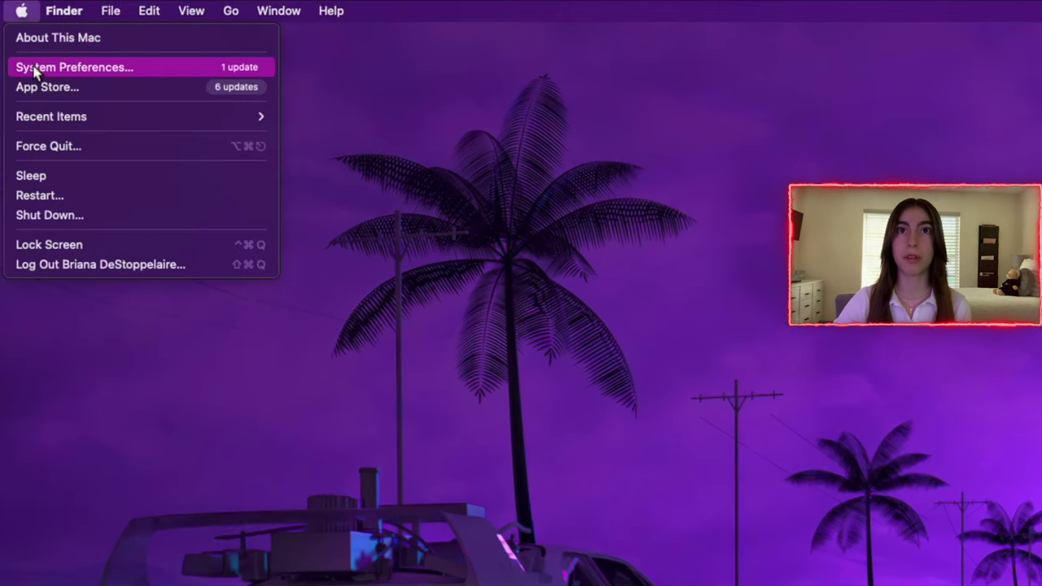
In Security & Privacy > General, choose Open Anyway for Minecraft and confirm Open.
{"action": "left_click", "coordinate": [37, 67]}
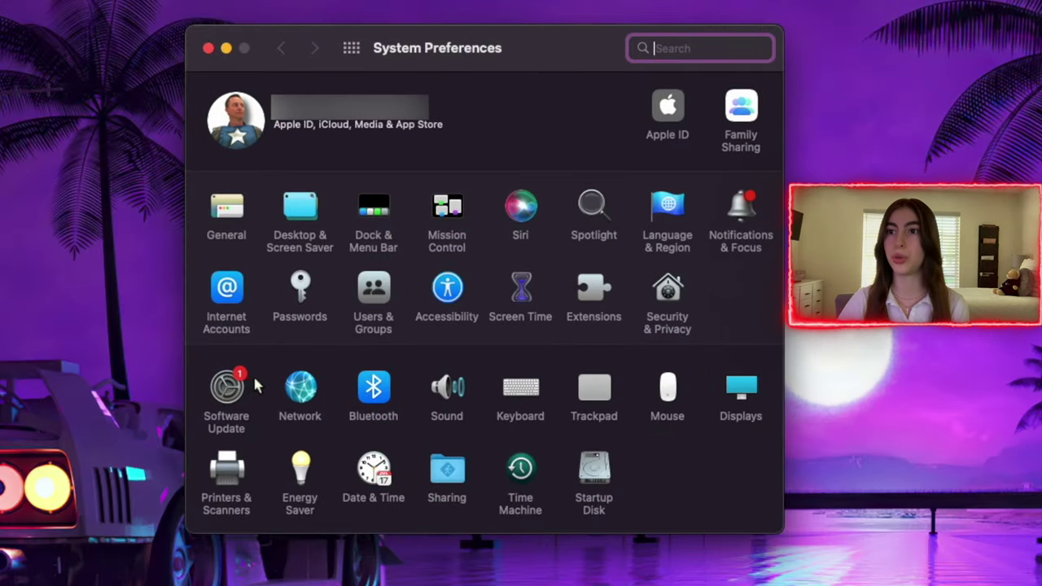
{"action": "left_click", "coordinate": [658, 292]}
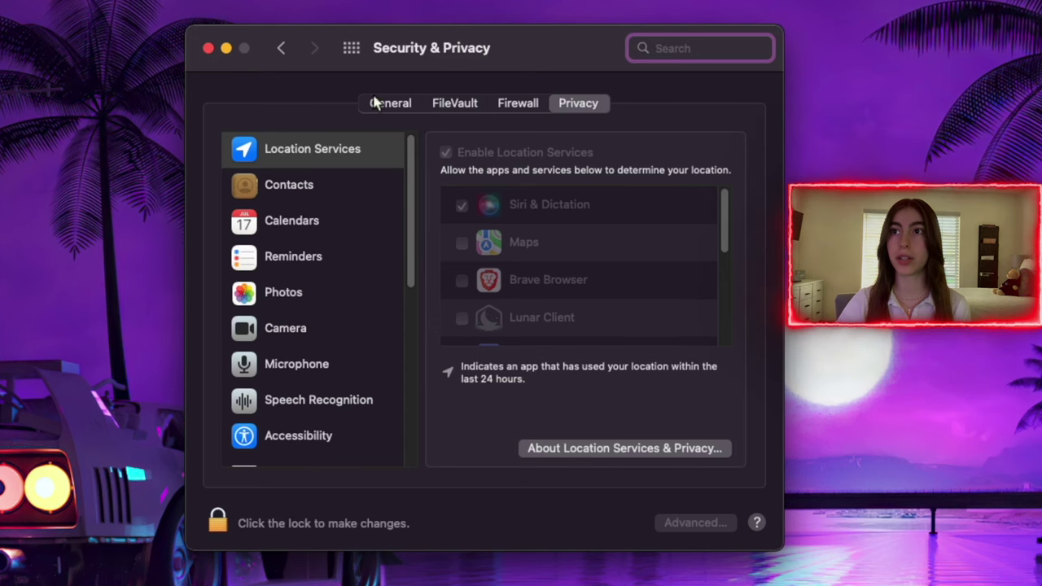
{"action": "left_click", "coordinate": [392, 106]}
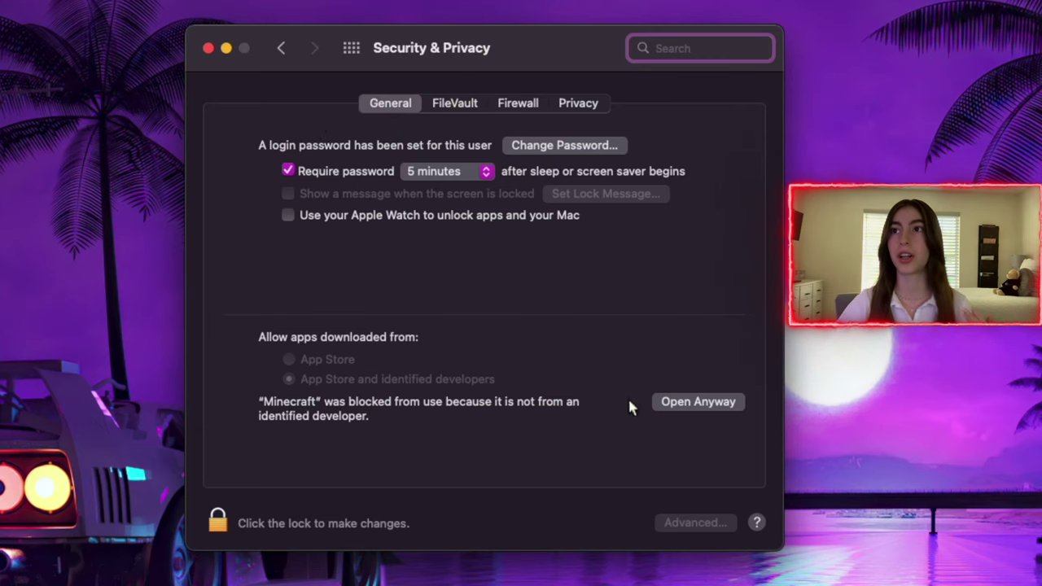
{"action": "left_click", "coordinate": [703, 404]}
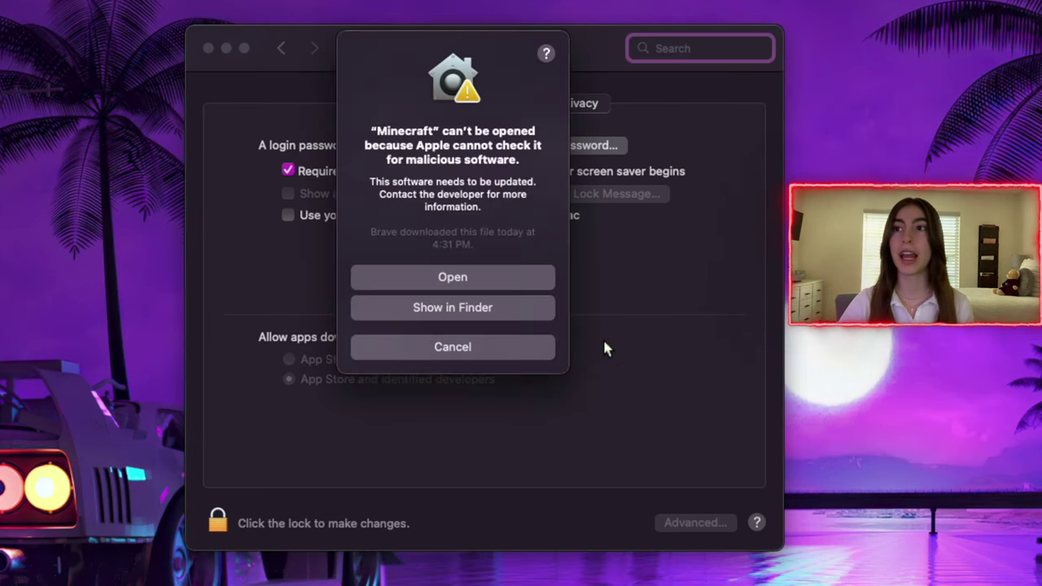
{"action": "left_click", "coordinate": [480, 278]}
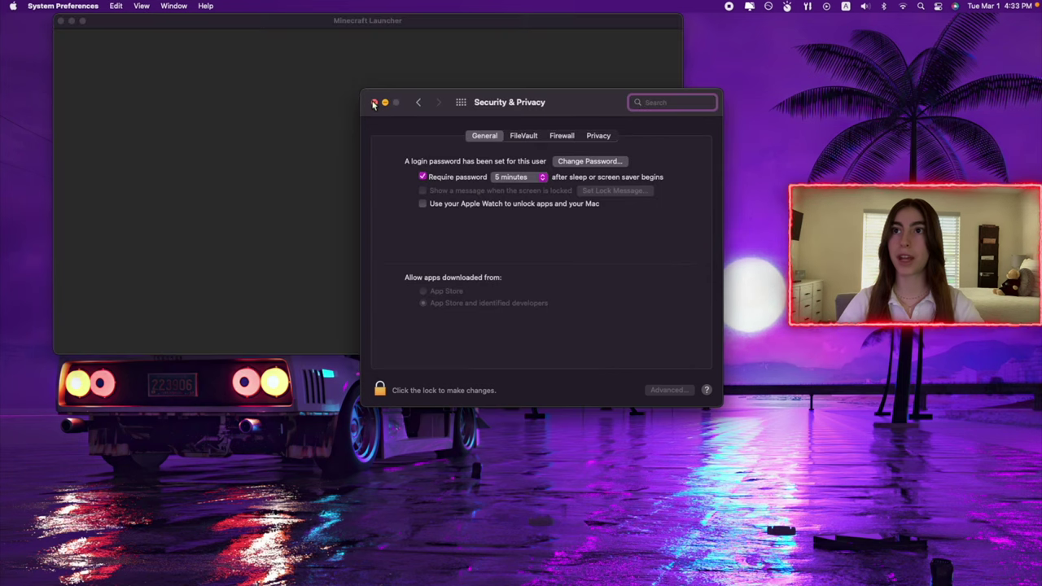
Log out of the launcher and sign back in with the Microsoft account.
{"action": "left_click", "coordinate": [374, 104]}
{"action": "left_click_drag", "start_coordinate": [408, 21], "coordinate": [558, 81]}
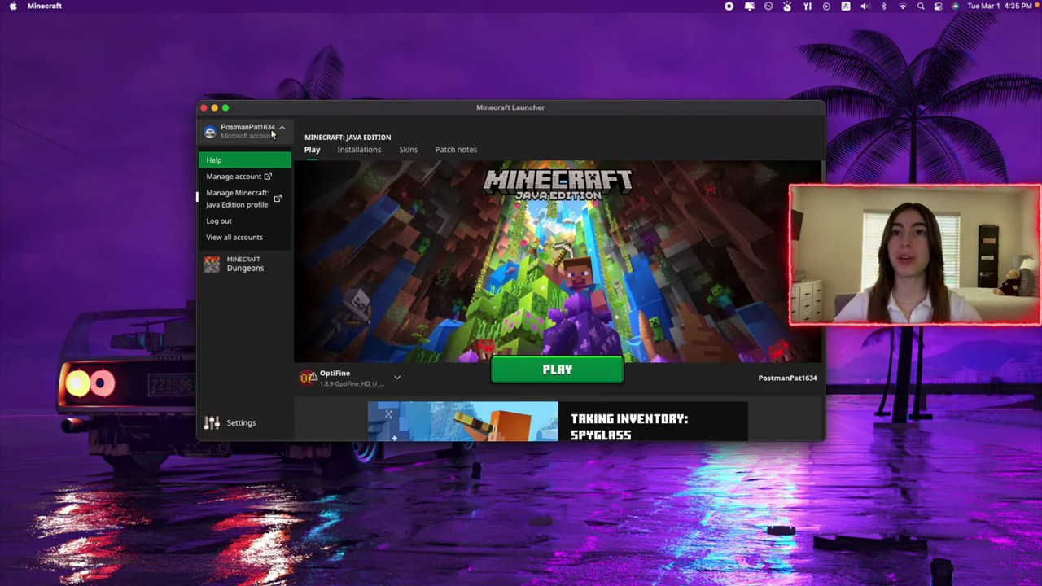
{"action": "left_click", "coordinate": [219, 221]}
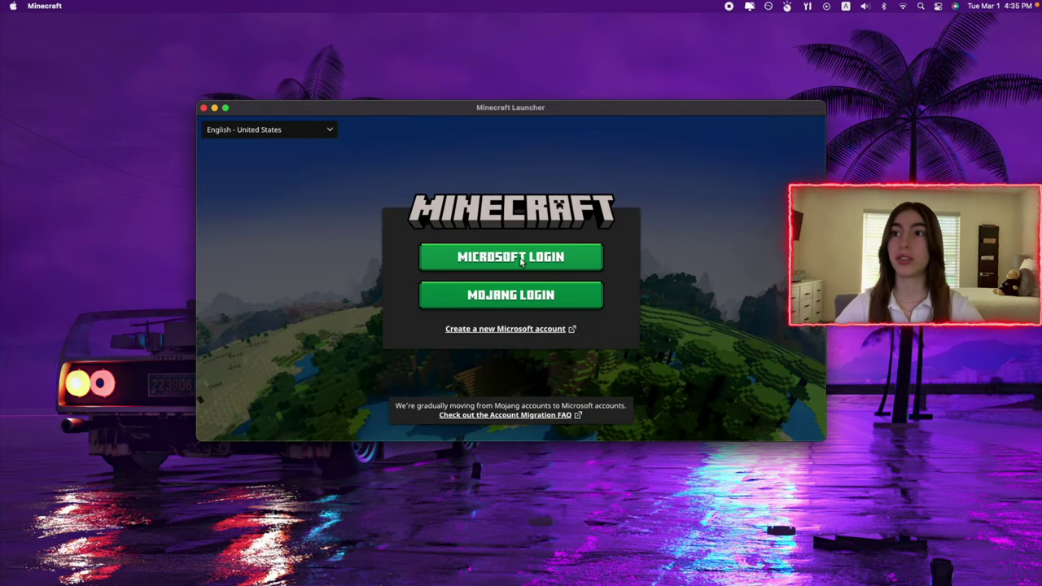
{"action": "left_click", "coordinate": [521, 259]}
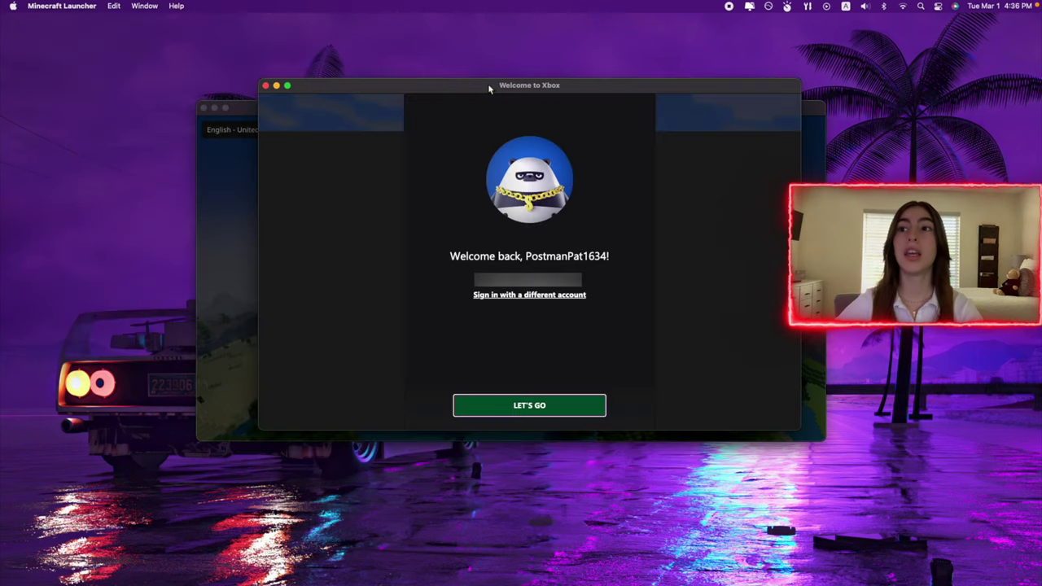
{"action": "left_click", "coordinate": [537, 409]}
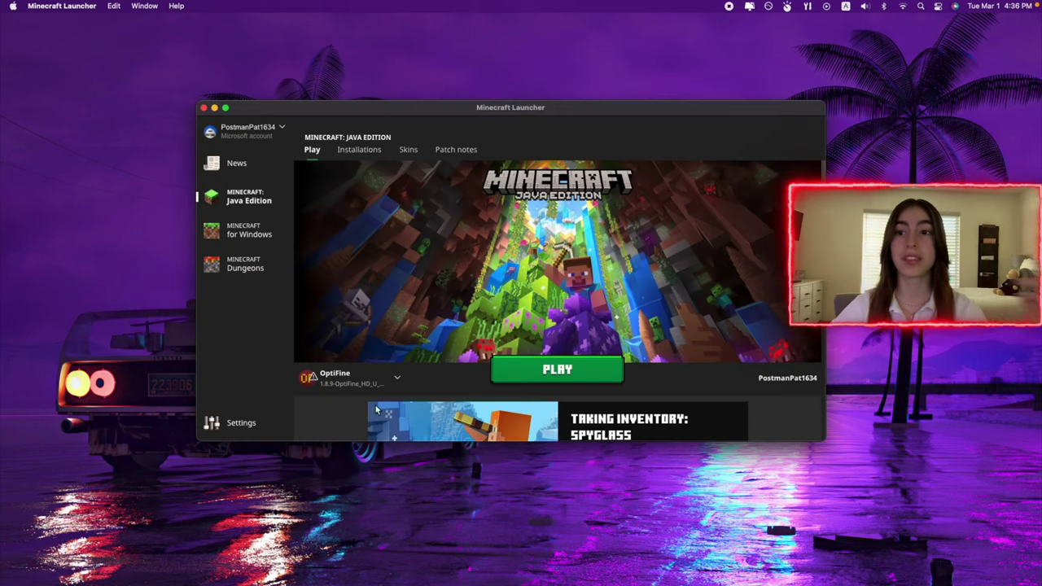
Keep OptiFine as the version, check Installations without adding one, and return to Play.
{"action": "left_click", "coordinate": [351, 378]}
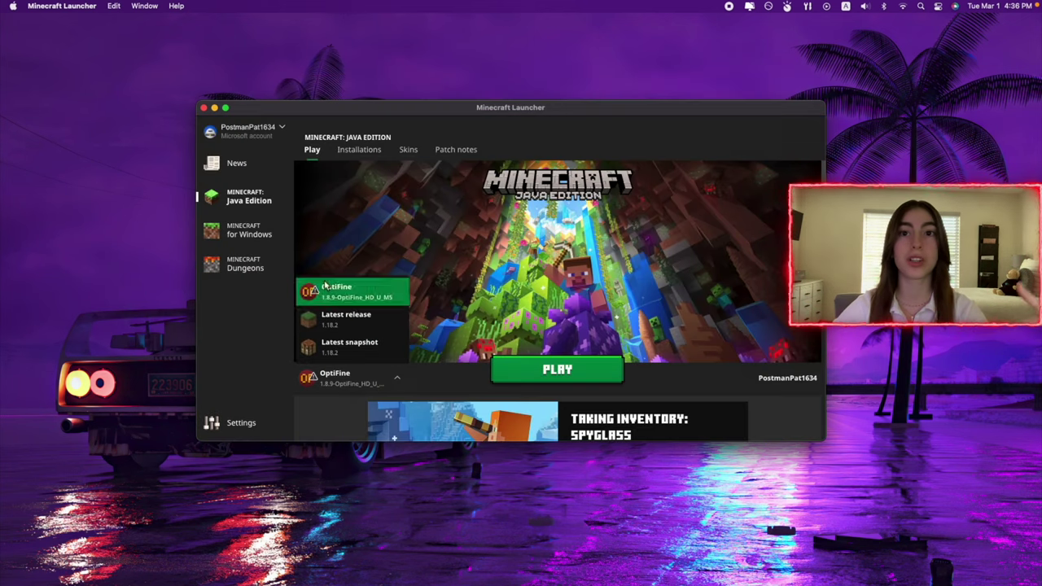
{"action": "left_click", "coordinate": [350, 378]}
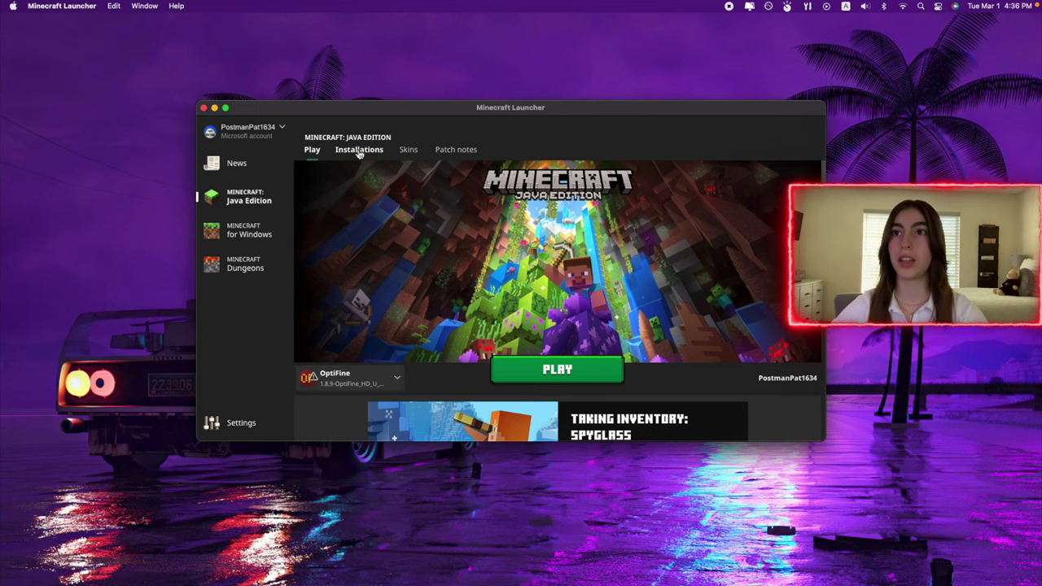
{"action": "left_click", "coordinate": [359, 154]}
{"action": "left_click", "coordinate": [371, 216]}
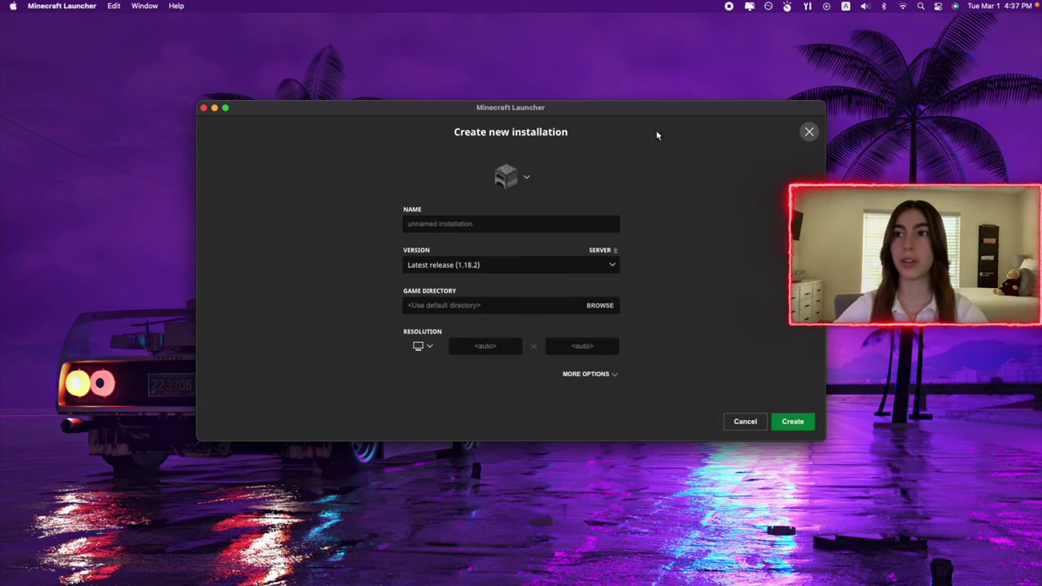
{"action": "left_click", "coordinate": [745, 421]}
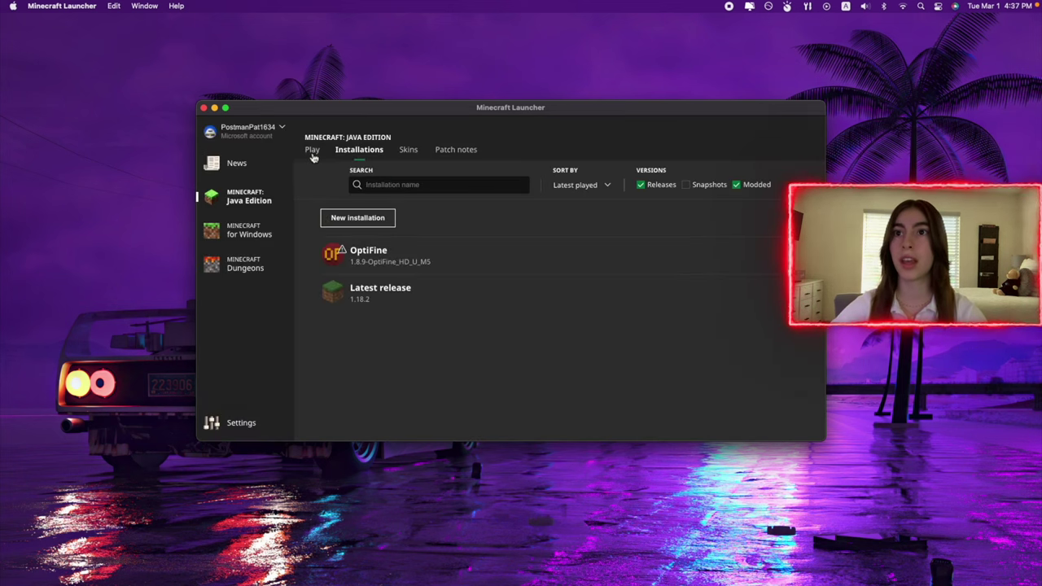
{"action": "left_click", "coordinate": [312, 150]}
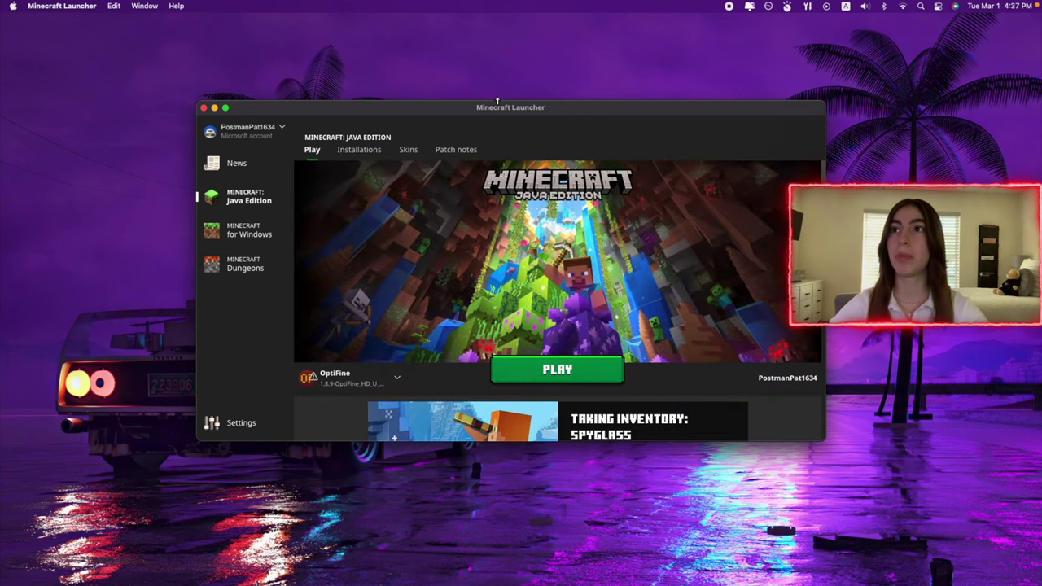
{"action": "mouse_move", "coordinate": [493, 114]}
{"action": "left_mouse_down"}
{"action": "mouse_move", "coordinate": [380, 113]}
{"action": "mouse_move", "coordinate": [489, 113]}
{"action": "left_mouse_up"}
Quit the launcher, open Lunar Client via Spotlight ('luna'), and launch Minecraft 1.8.
{"action": "key", "text": "super+q"}
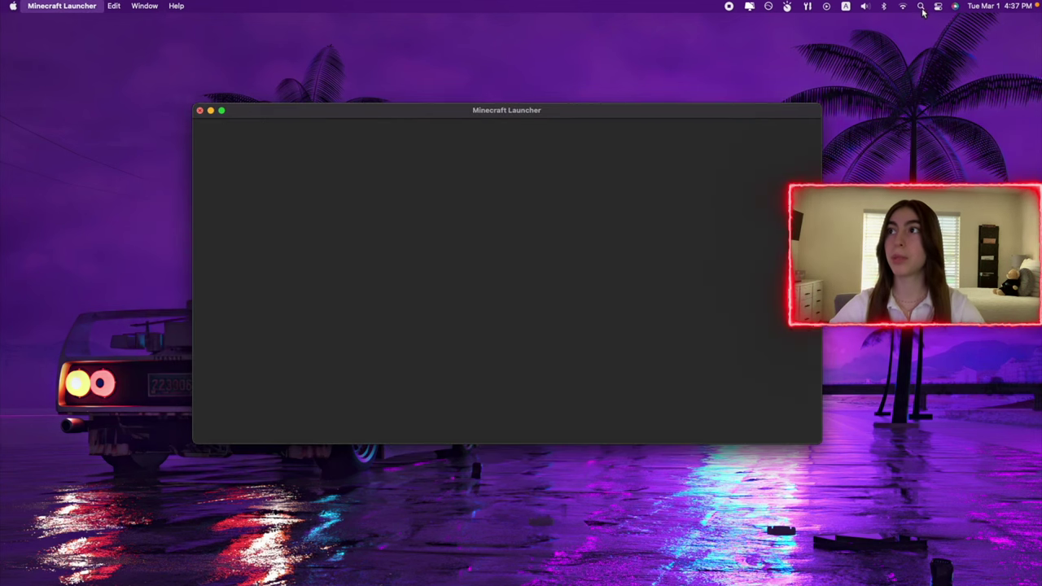
{"action": "key", "text": "super+space"}
{"action": "type", "text": "luna"}
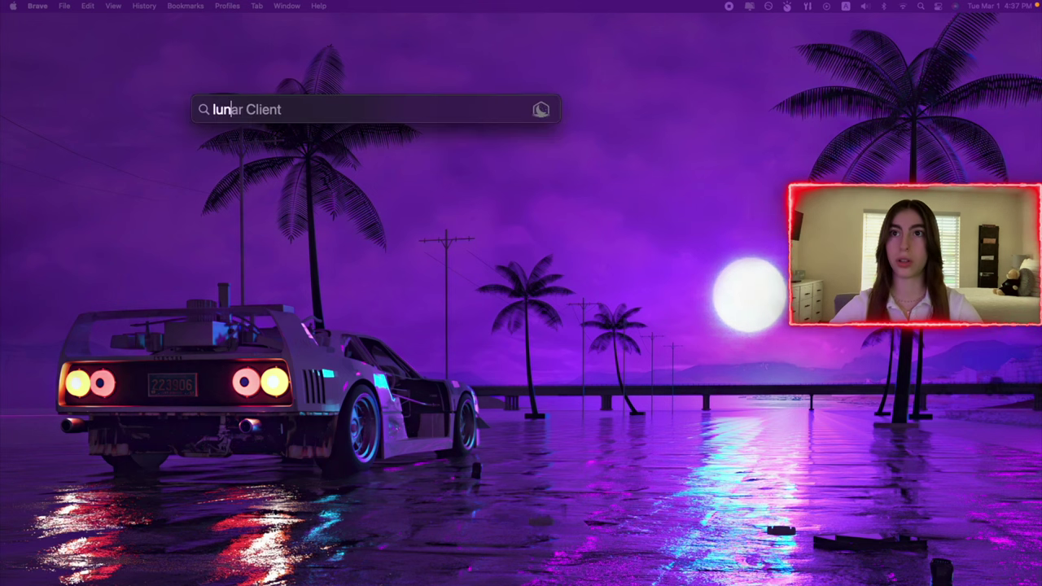
{"action": "key", "text": "Return"}
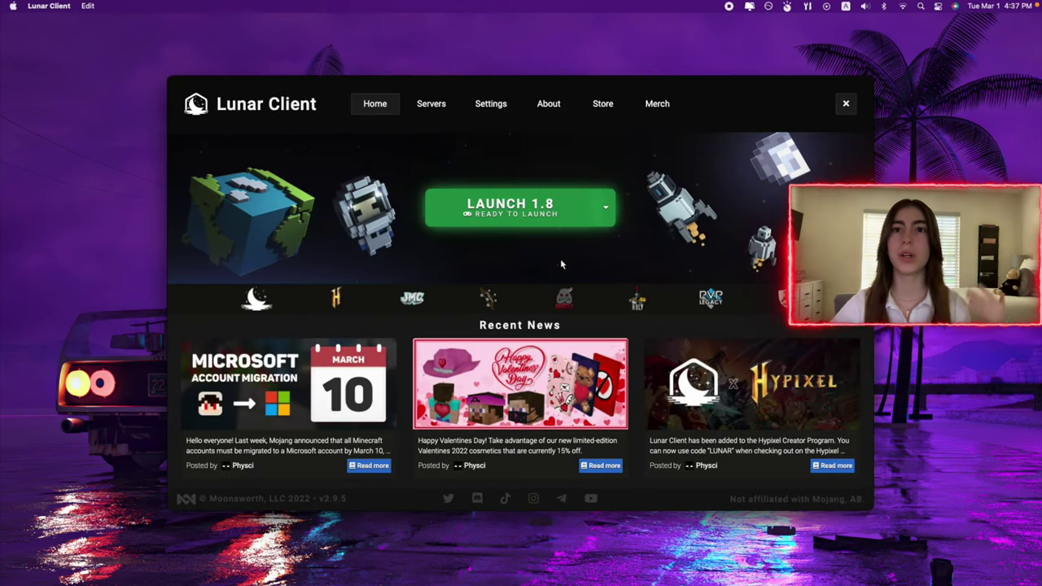
{"action": "mouse_move", "coordinate": [304, 106]}
{"action": "left_mouse_down"}
{"action": "mouse_move", "coordinate": [258, 112]}
{"action": "mouse_move", "coordinate": [290, 94]}
{"action": "left_mouse_up"}
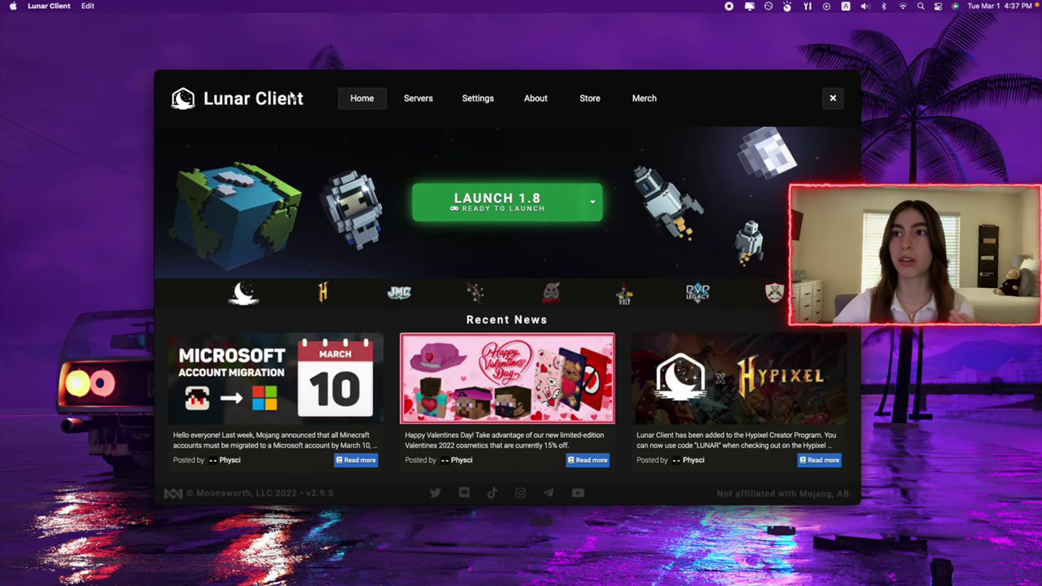
{"action": "left_click", "coordinate": [555, 222]}
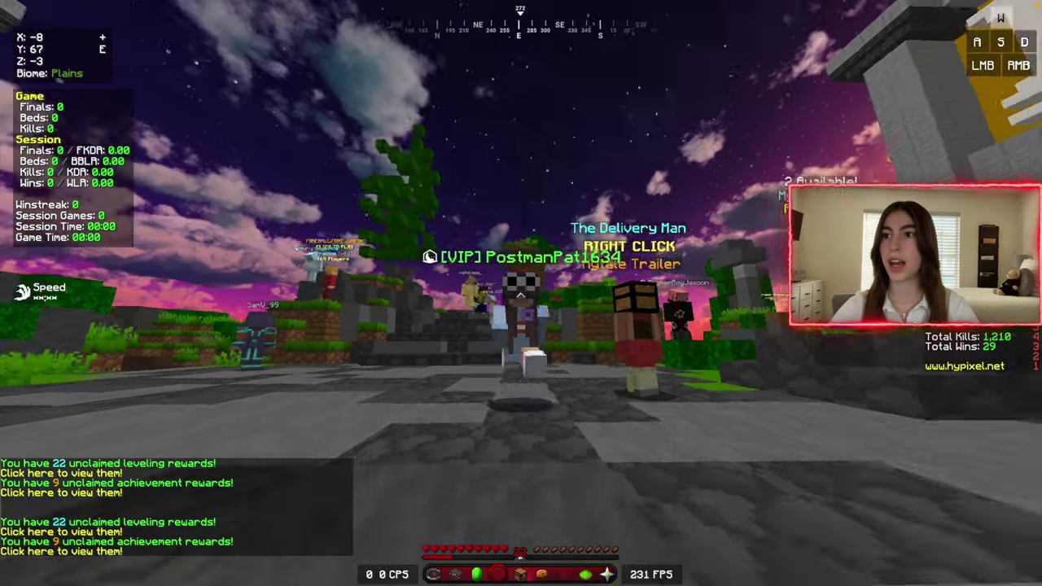
Sprint forward past the game NPCs and walk toward the LEAD board.
{"action": "key", "text": "w"}
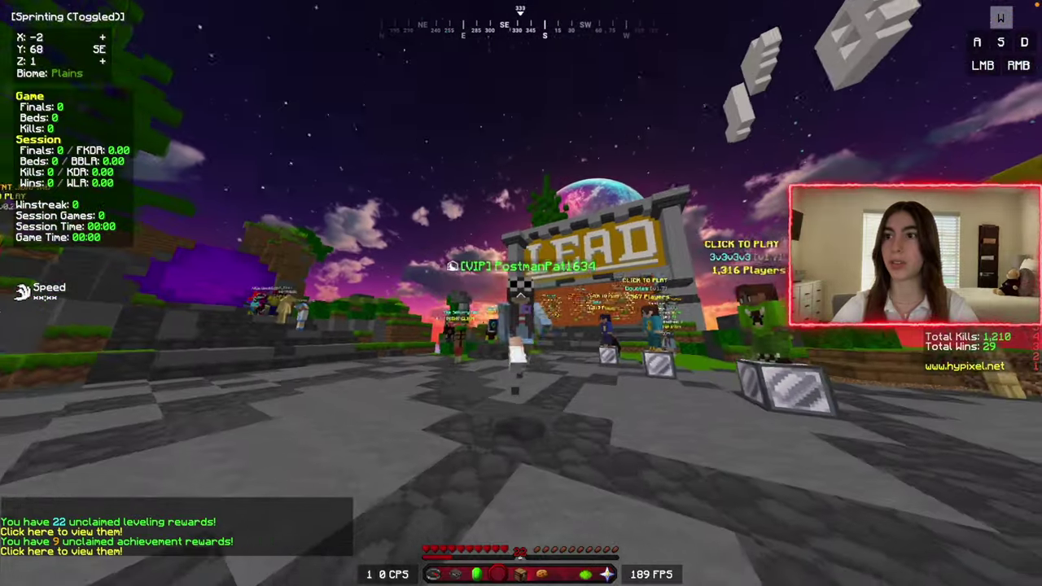
{"action": "left_click", "coordinate": [522, 293]}
{"action": "left_click", "coordinate": [521, 293]}
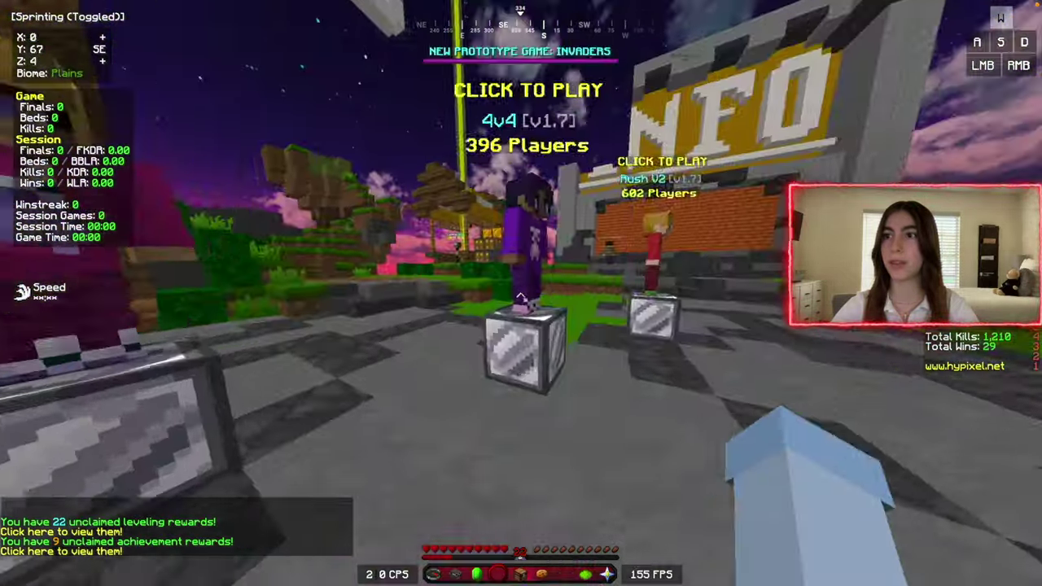
{"action": "key", "text": "a"}
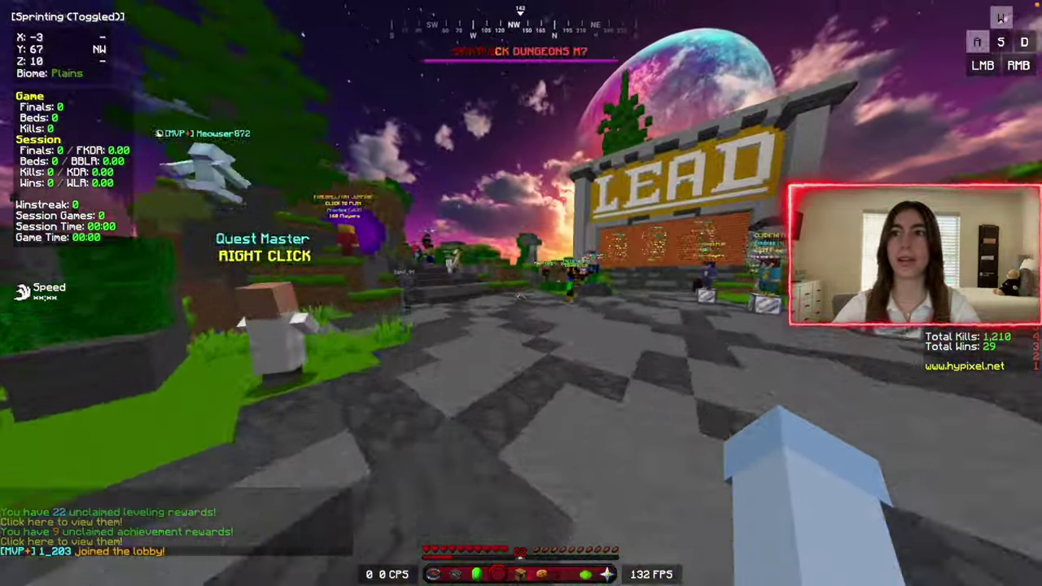